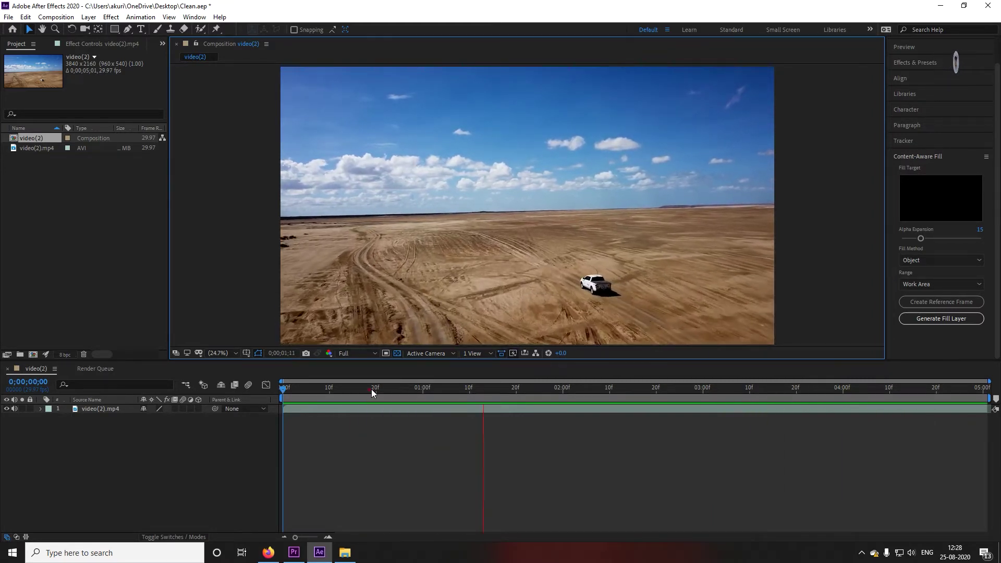
Step: Return to frame 0, select video(2).mp4, and view the white pickup at 100%
{"action": "left_click_drag", "start_coordinate": [371, 389], "coordinate": [282, 391]}
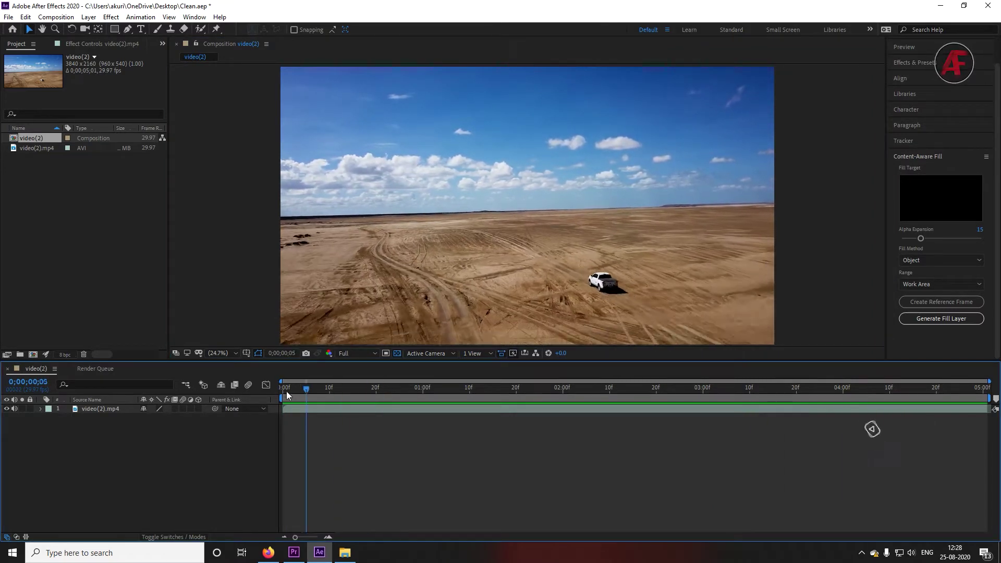
{"action": "left_click", "coordinate": [102, 409]}
{"action": "left_click", "coordinate": [120, 408]}
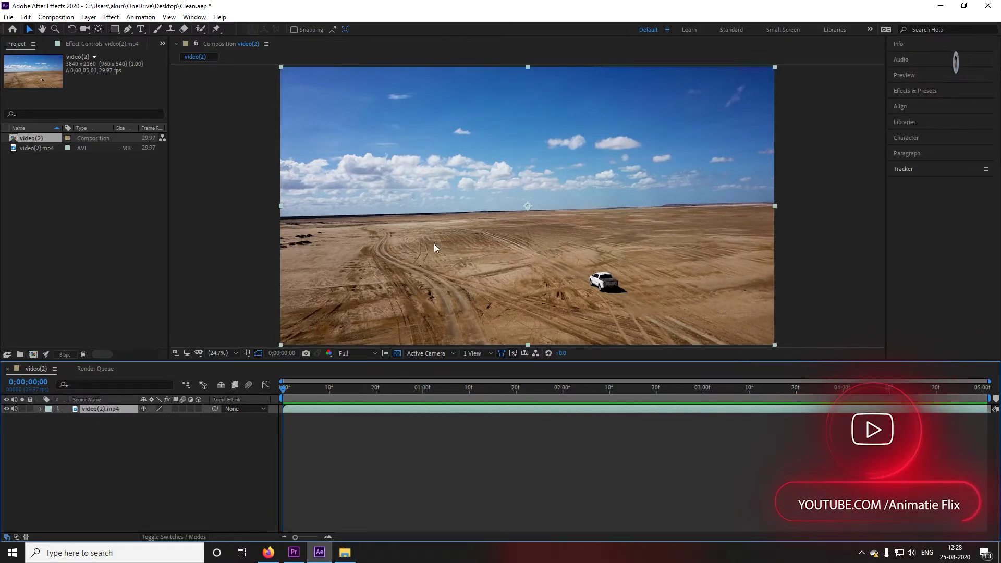
{"action": "key", "text": "period"}
{"action": "key", "text": "period"}
{"action": "key", "text": "h"}
{"action": "mouse_move", "coordinate": [661, 319]}
{"action": "left_mouse_down"}
{"action": "mouse_move", "coordinate": [542, 250]}
{"action": "mouse_move", "coordinate": [356, 251]}
{"action": "left_mouse_up"}
Step: Draw a closed Pen-tool mask around the white truck and its shadow
{"action": "key", "text": "v"}
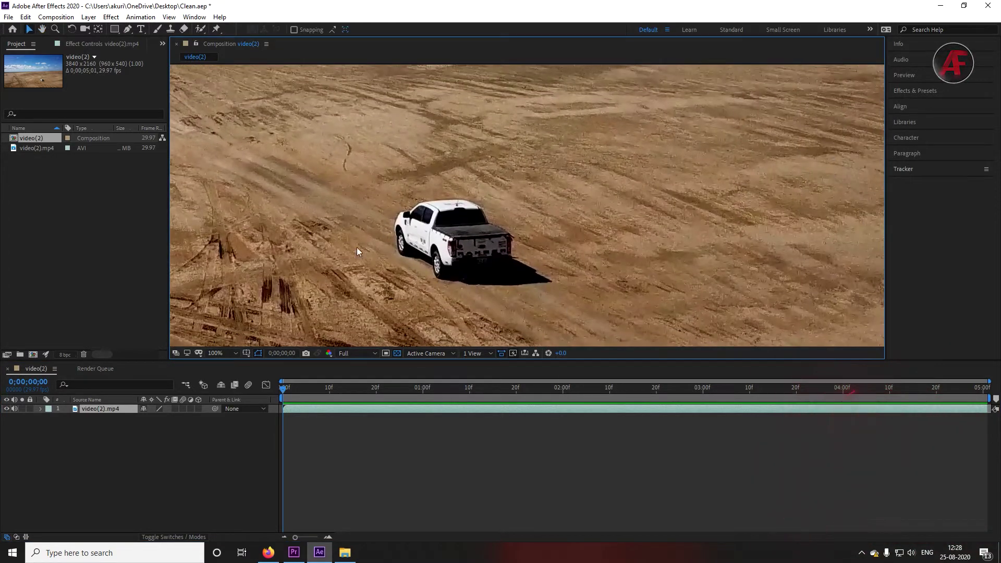
{"action": "left_click", "coordinate": [126, 29]}
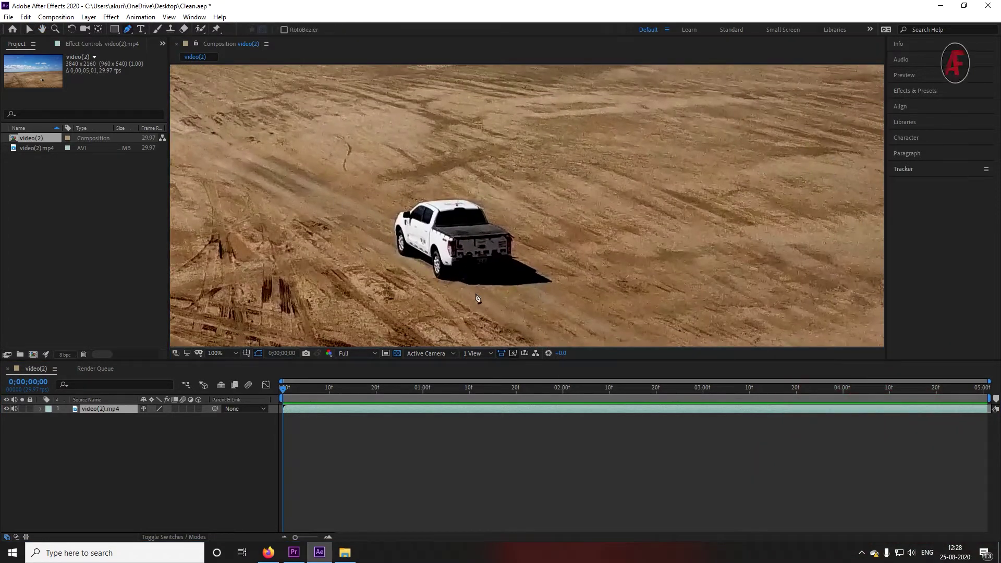
{"action": "left_click", "coordinate": [453, 300]}
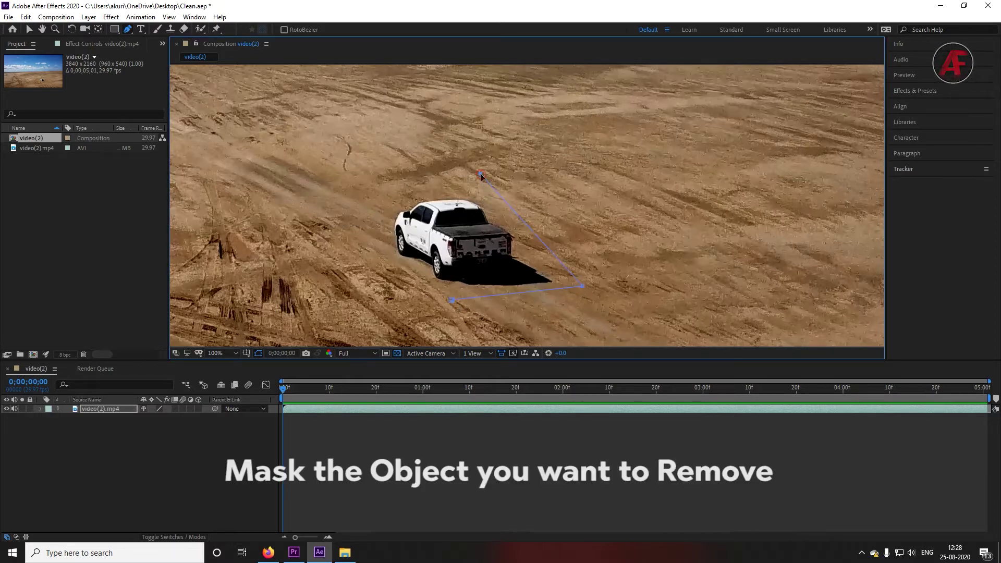
{"action": "left_click", "coordinate": [336, 225]}
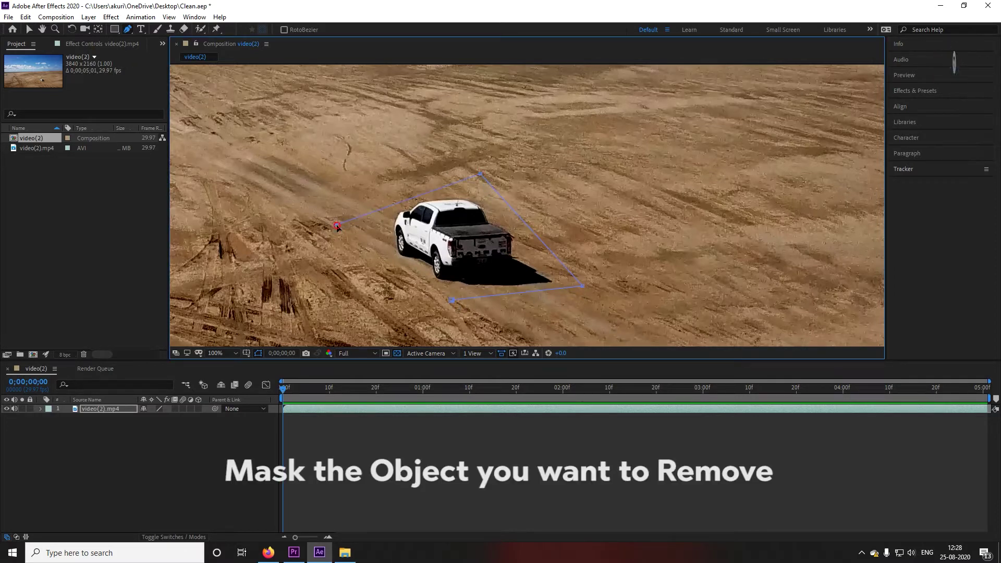
{"action": "left_click", "coordinate": [452, 301]}
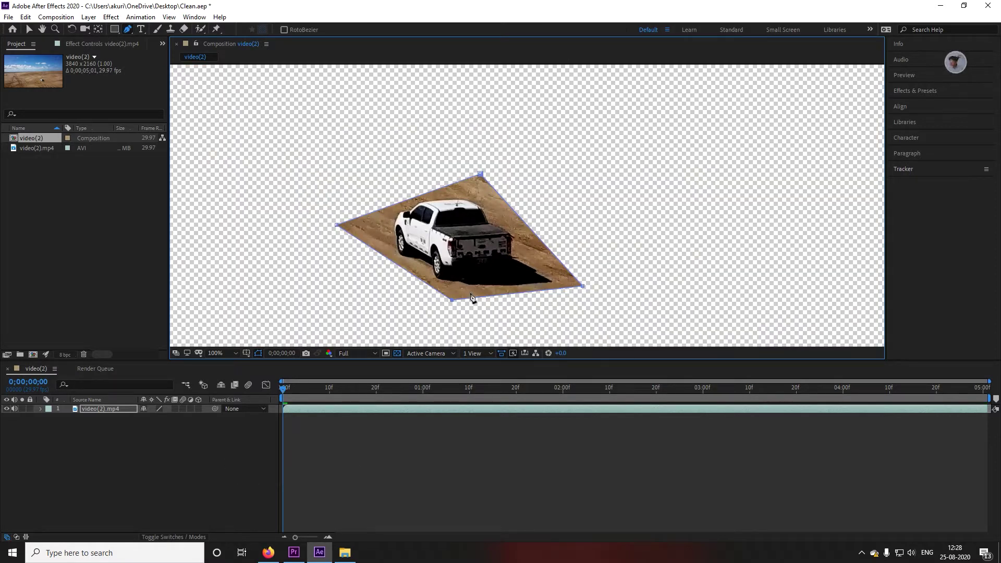
{"action": "key", "text": "shift+slash"}
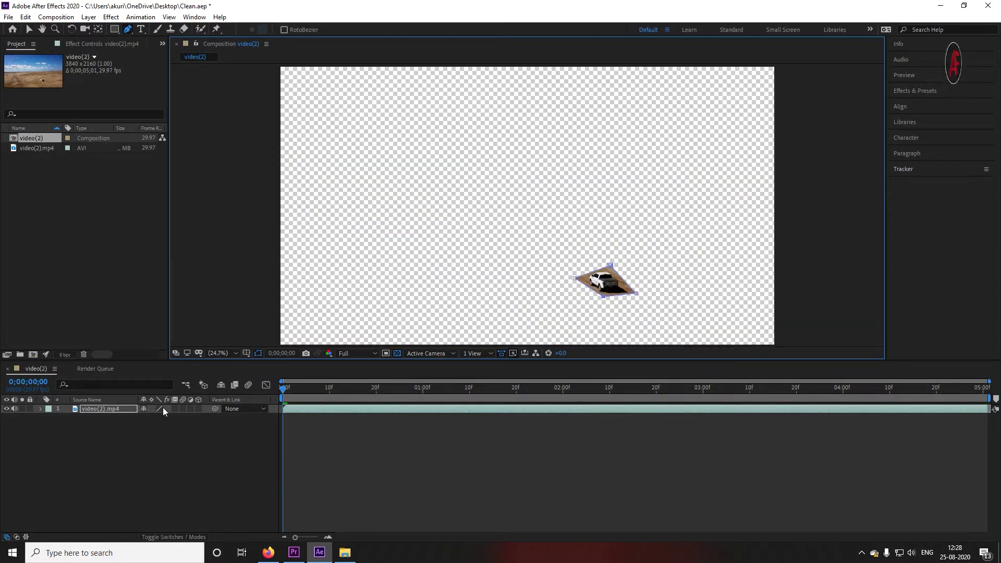
Step: Change Mask 1's mode from Add to None so the full clip shows
{"action": "key", "text": "super+plus"}
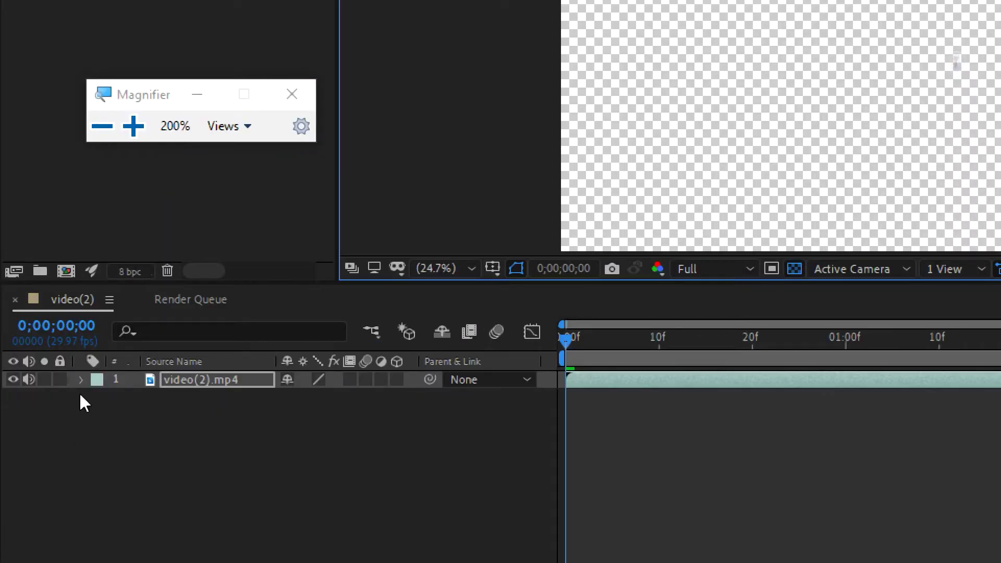
{"action": "left_click", "coordinate": [82, 380]}
{"action": "left_click", "coordinate": [98, 397]}
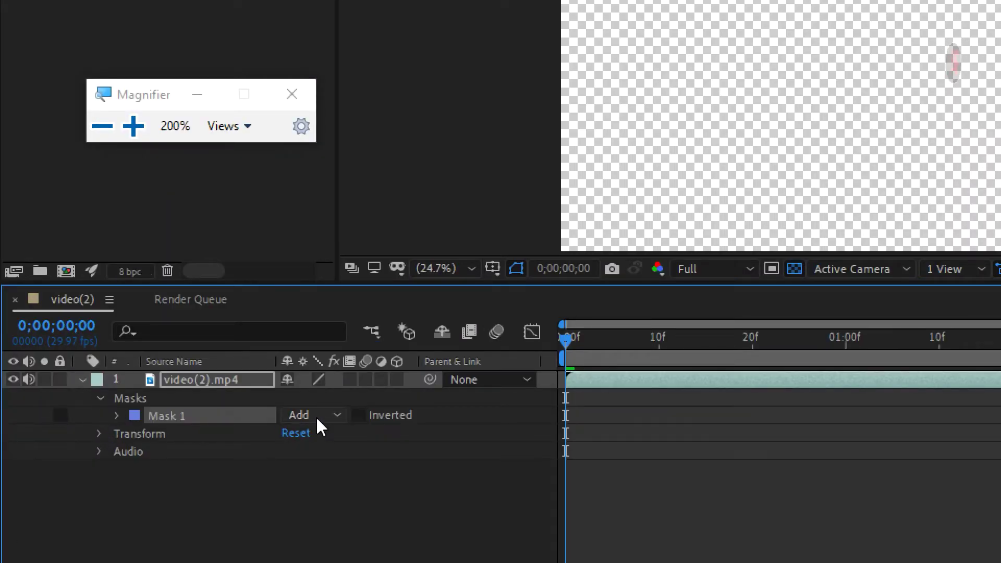
{"action": "left_click", "coordinate": [313, 415]}
{"action": "left_click", "coordinate": [342, 438]}
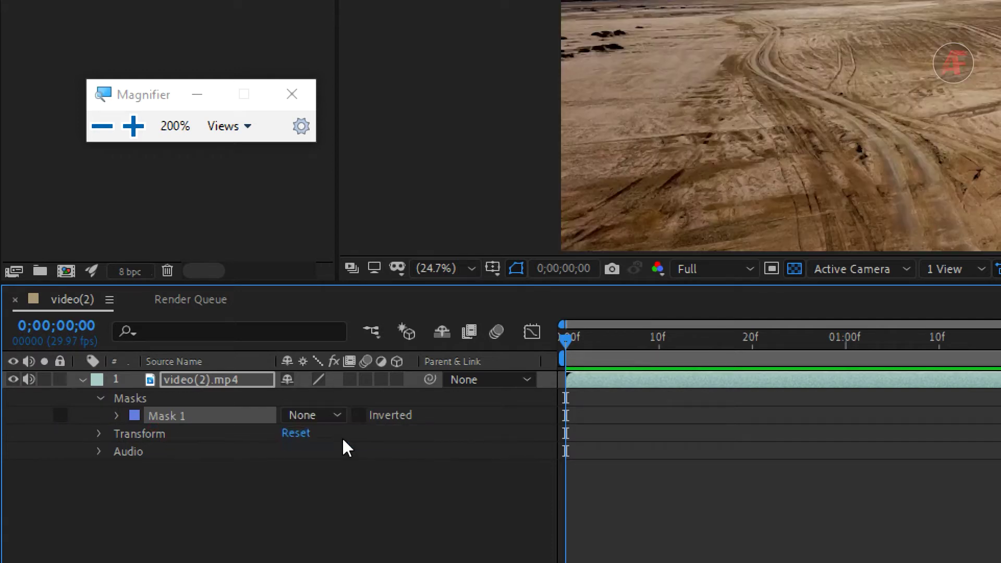
{"action": "key", "text": "super+minus"}
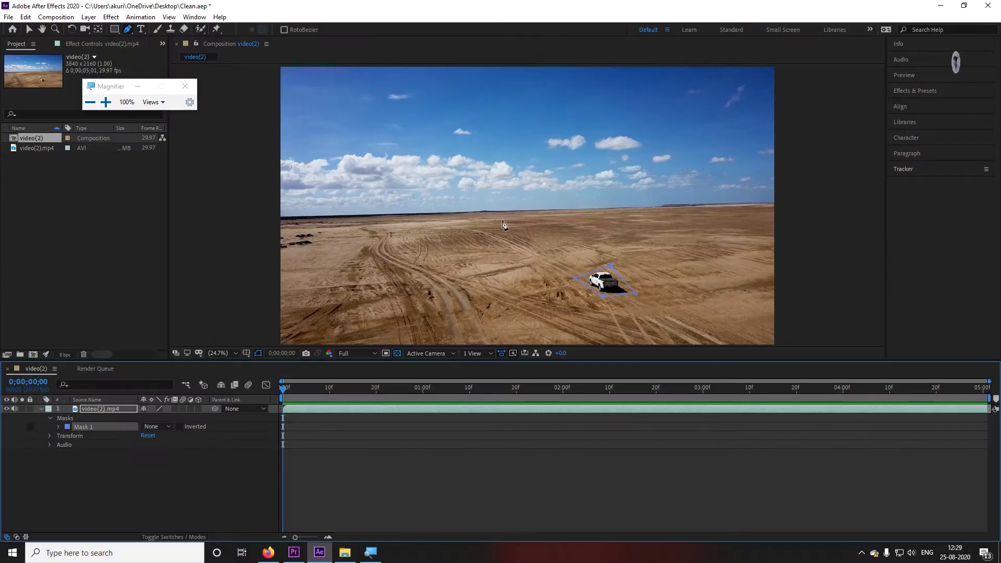
Step: Set a Mask Path keyframe on Mask 1 at 0;00;00;00 and zoom the viewer to 100%
{"action": "left_click", "coordinate": [58, 427]}
{"action": "key", "text": "super+plus"}
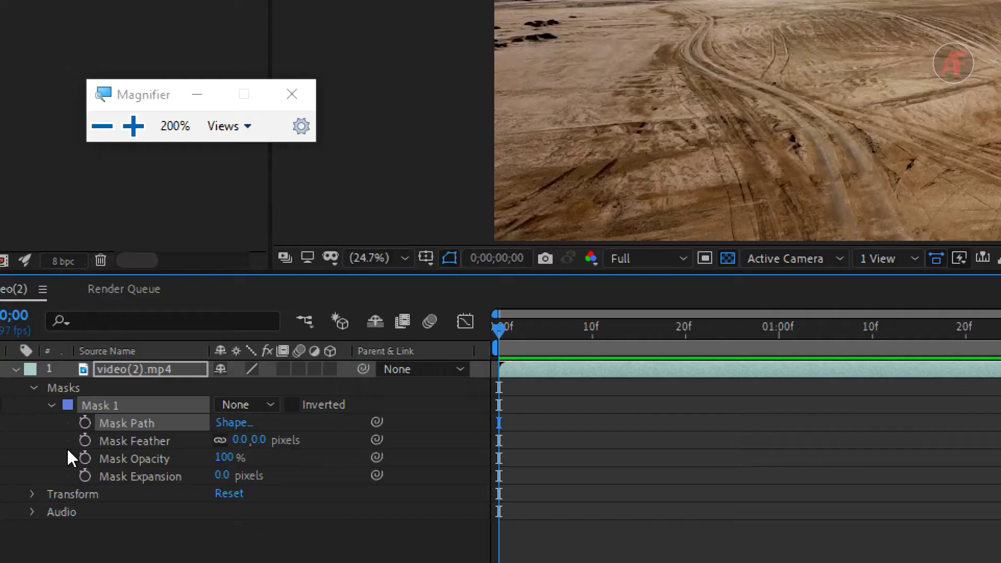
{"action": "left_click", "coordinate": [84, 423]}
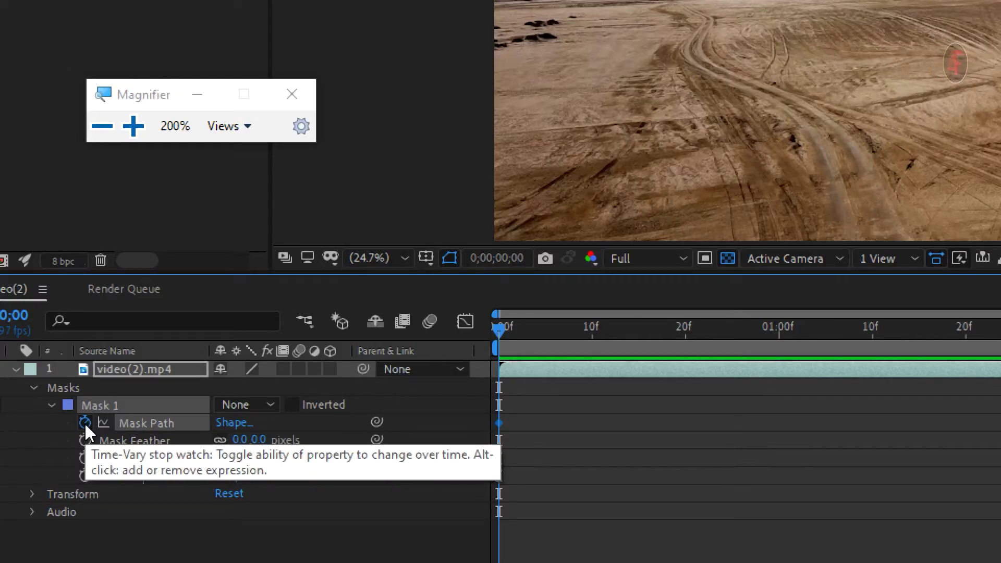
{"action": "key", "text": "super+minus"}
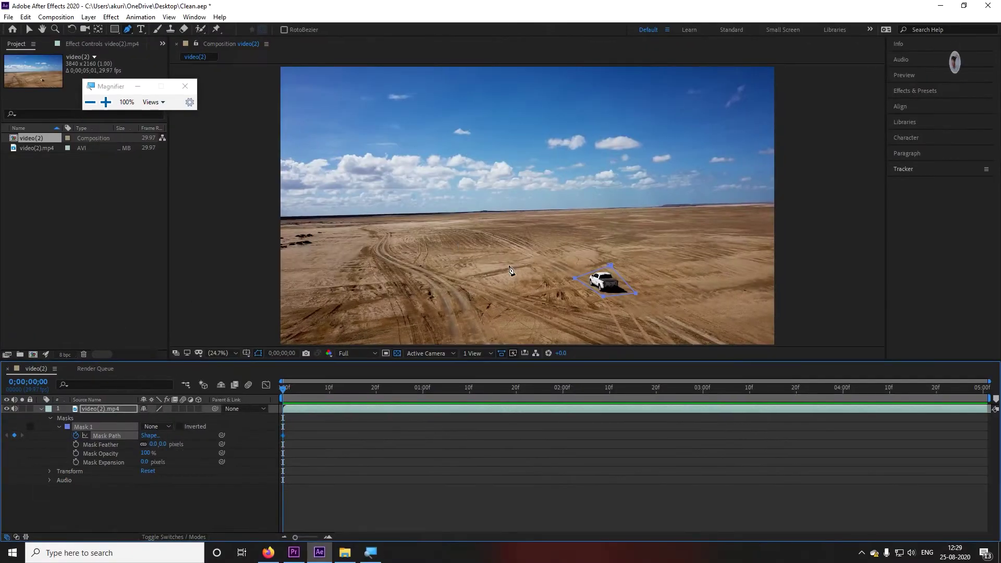
{"action": "key", "text": "slash"}
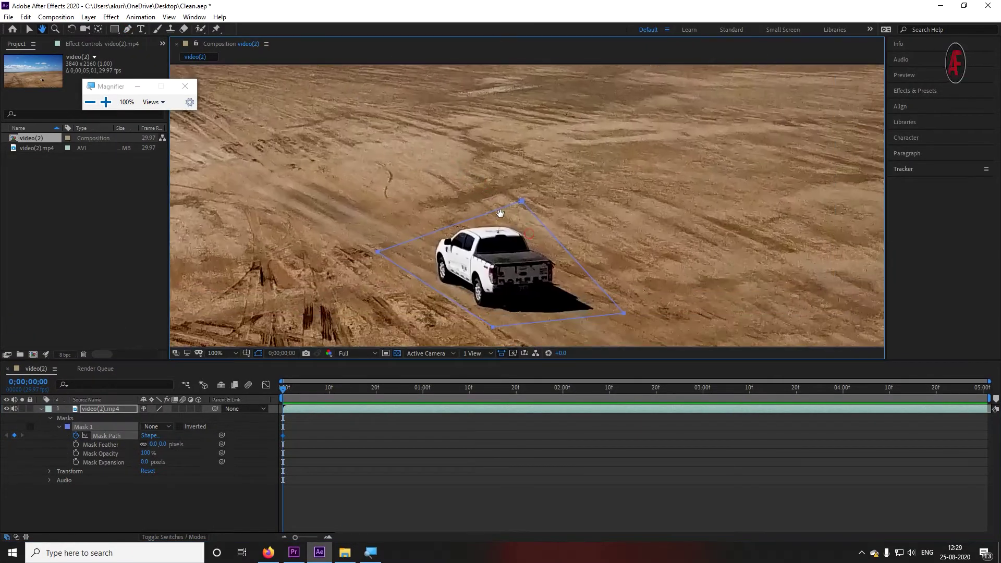
Step: Reposition the mask onto the truck at frame 27 and about 1;19, adding Mask Path keyframes
{"action": "left_click_drag", "start_coordinate": [295, 392], "coordinate": [408, 412]}
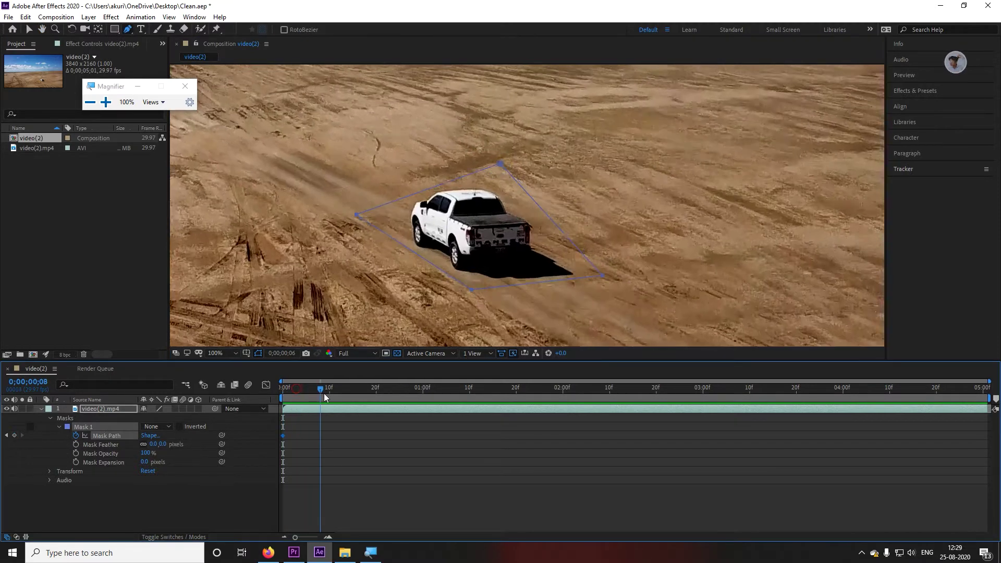
{"action": "key", "text": "v"}
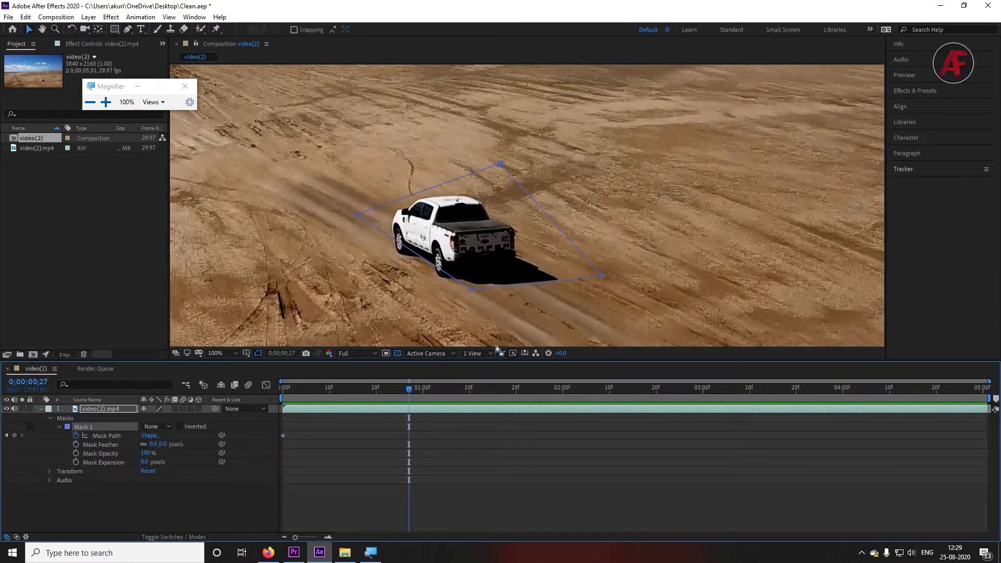
{"action": "key", "text": "shift+Left"}
{"action": "key", "text": "shift+Left"}
{"action": "key", "text": "Left"}
{"action": "key", "text": "Left"}
{"action": "key", "text": "Left"}
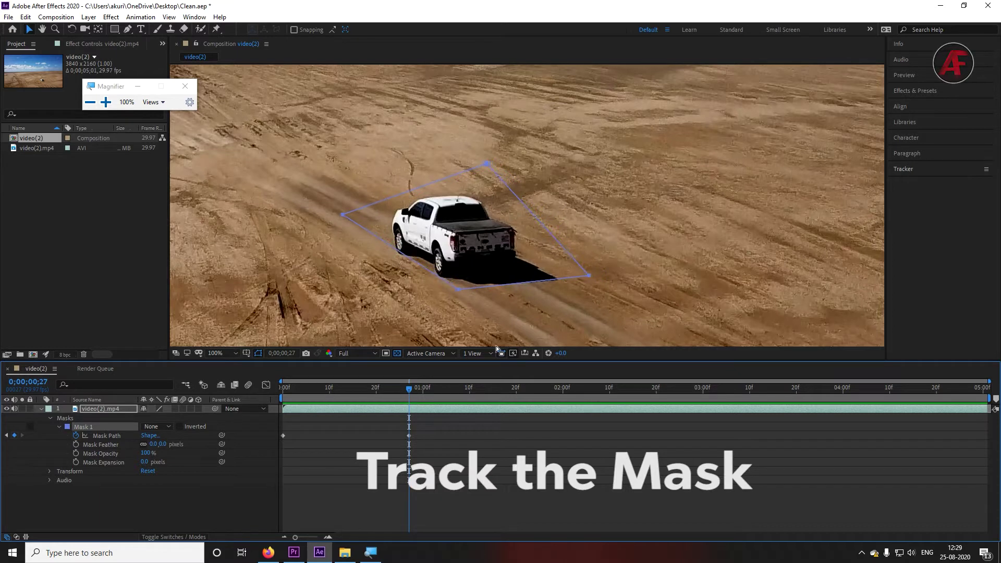
{"action": "key", "text": "Left"}
{"action": "key", "text": "Left"}
{"action": "key", "text": "Left"}
{"action": "key", "text": "Left"}
{"action": "key", "text": "Left"}
{"action": "key", "text": "Left"}
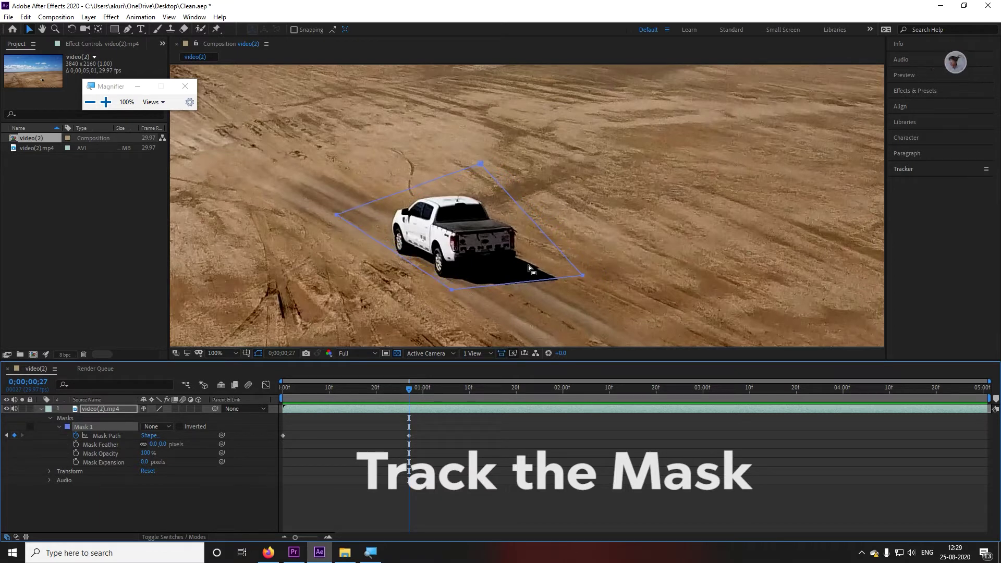
{"action": "left_click_drag", "start_coordinate": [499, 285], "coordinate": [505, 292]}
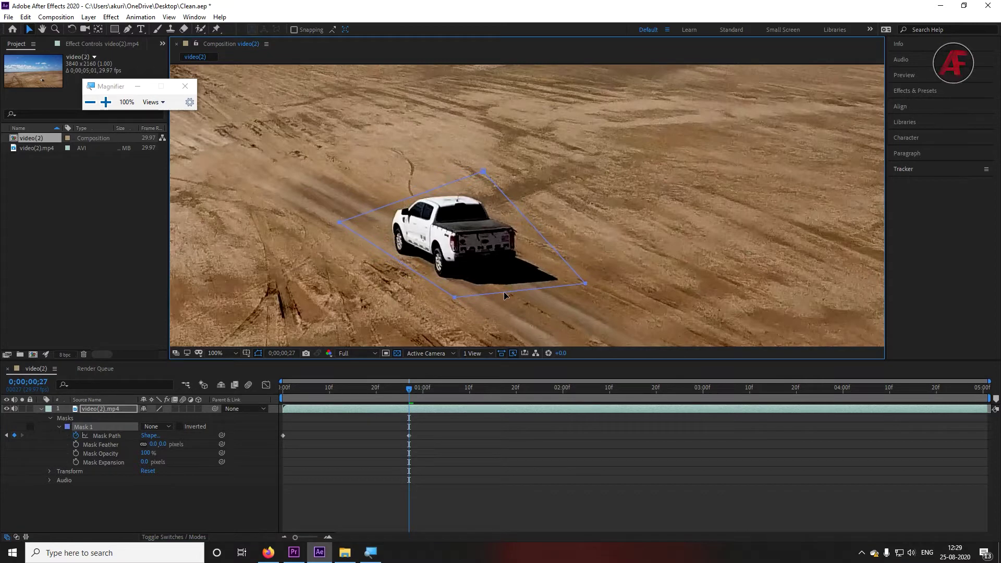
{"action": "mouse_move", "coordinate": [471, 391]}
{"action": "left_mouse_down"}
{"action": "mouse_move", "coordinate": [512, 397]}
{"action": "mouse_move", "coordinate": [522, 387]}
{"action": "left_mouse_up"}
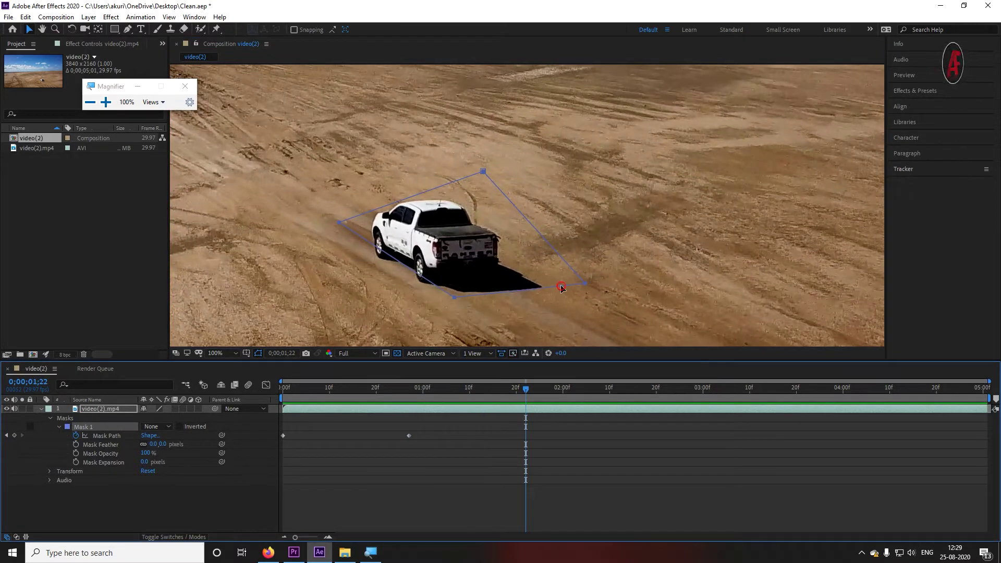
{"action": "left_click_drag", "start_coordinate": [561, 287], "coordinate": [535, 295]}
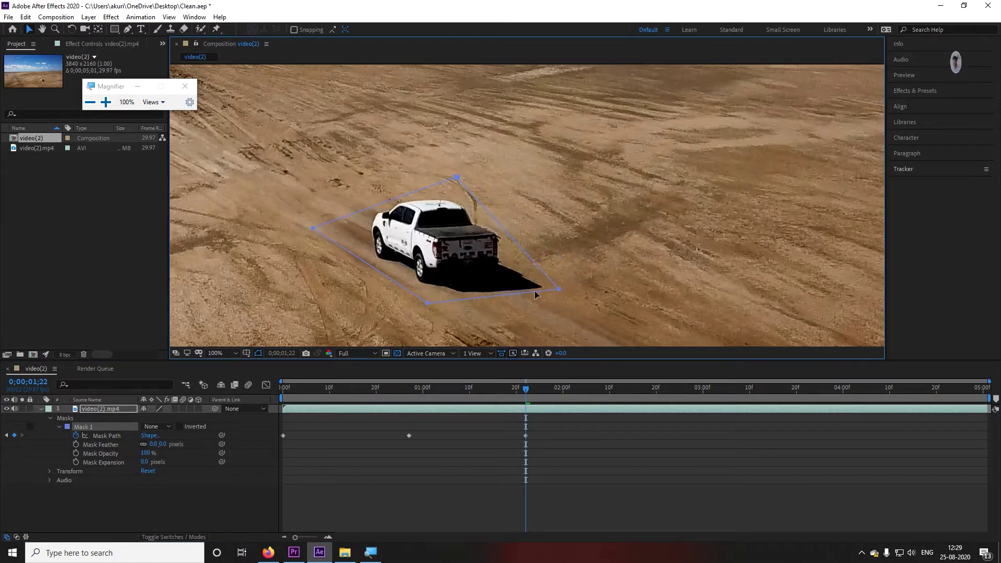
Step: Add further mask keyframes tracking the truck at about 2;24, 3;23 and 5;00
{"action": "left_click_drag", "start_coordinate": [589, 390], "coordinate": [683, 409]}
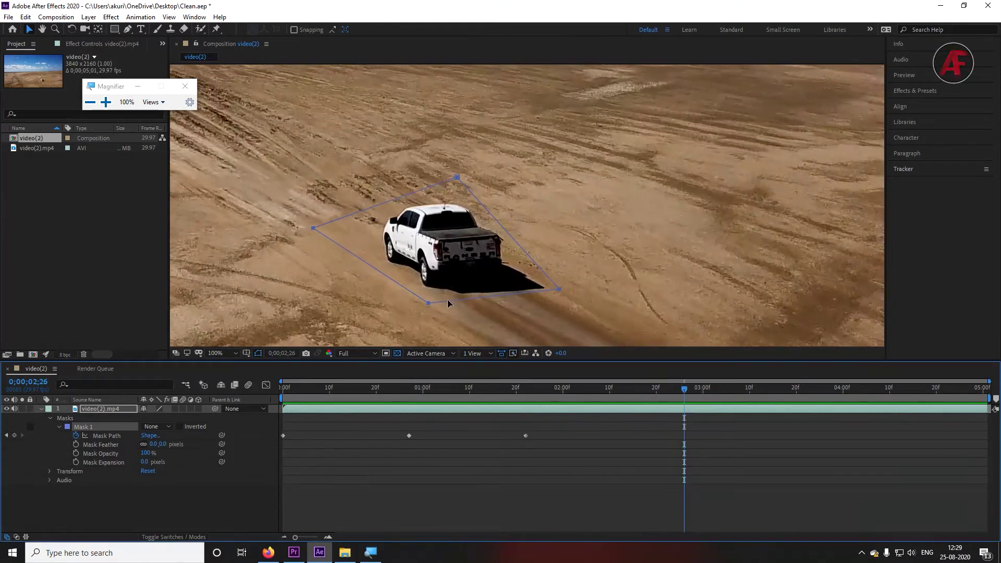
{"action": "left_click_drag", "start_coordinate": [448, 303], "coordinate": [468, 304]}
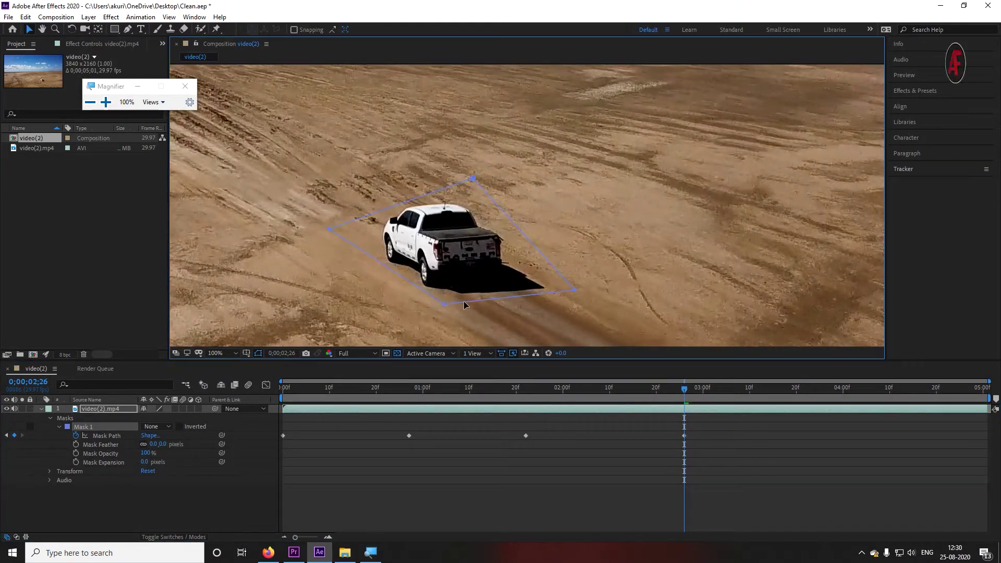
{"action": "left_click", "coordinate": [809, 388]}
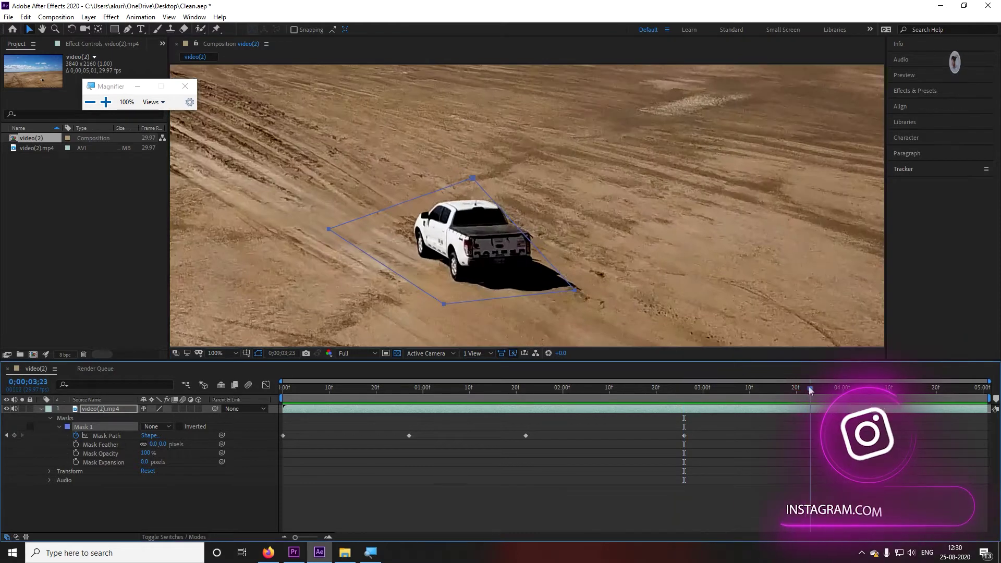
{"action": "left_click_drag", "start_coordinate": [466, 302], "coordinate": [493, 305]}
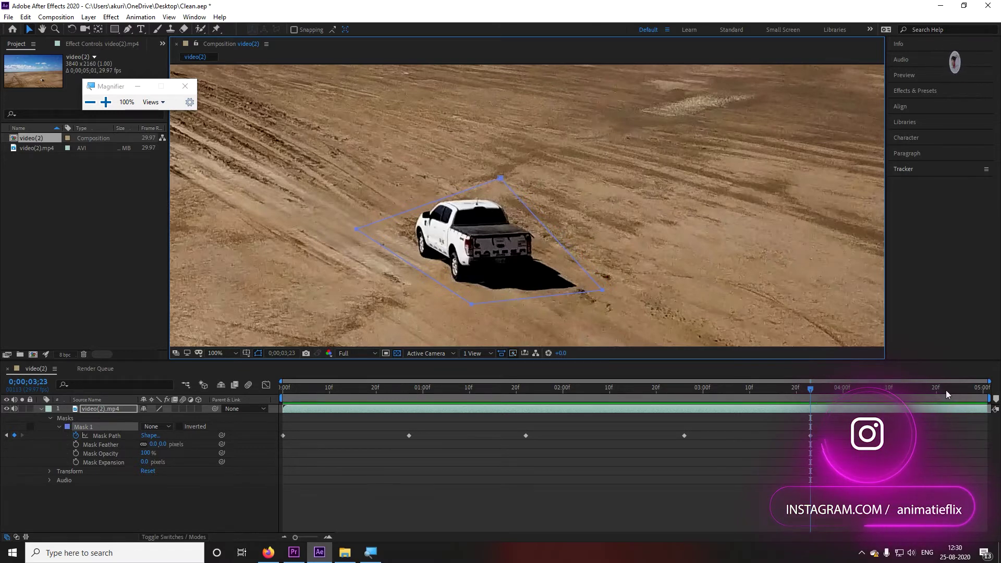
{"action": "left_click_drag", "start_coordinate": [946, 391], "coordinate": [983, 389]}
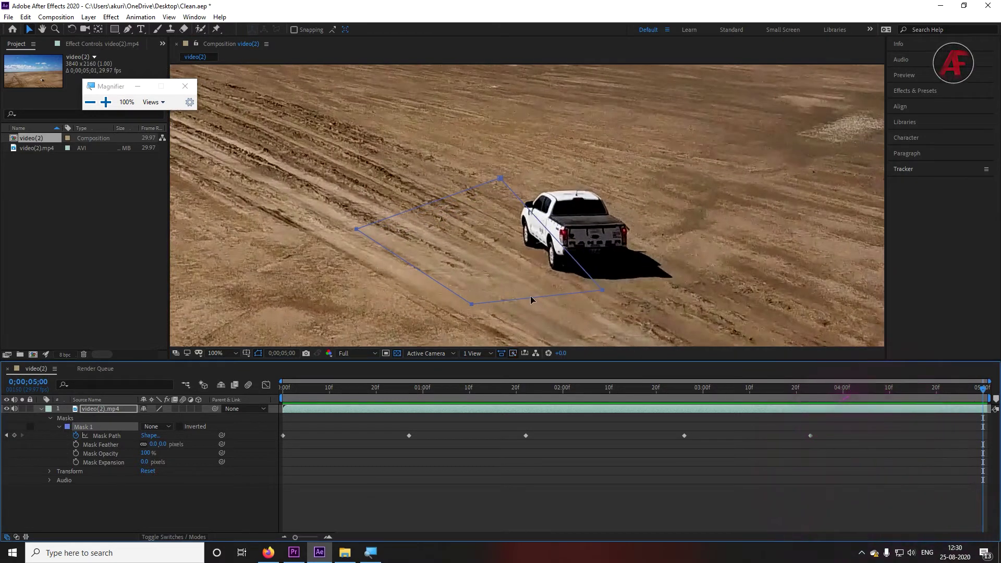
{"action": "left_click_drag", "start_coordinate": [530, 300], "coordinate": [637, 283]}
Step: Preview the clip from the start to check the mask follows the truck
{"action": "key", "text": "Home"}
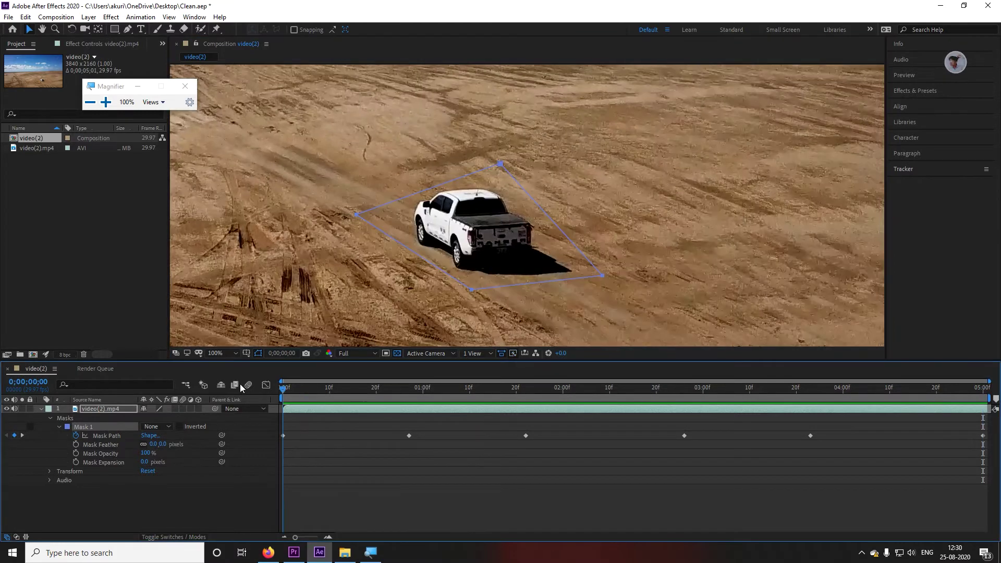
{"action": "key", "text": "space"}
{"action": "mouse_move", "coordinate": [301, 389]}
{"action": "left_mouse_down"}
{"action": "mouse_move", "coordinate": [904, 435]}
{"action": "mouse_move", "coordinate": [272, 458]}
{"action": "left_mouse_up"}
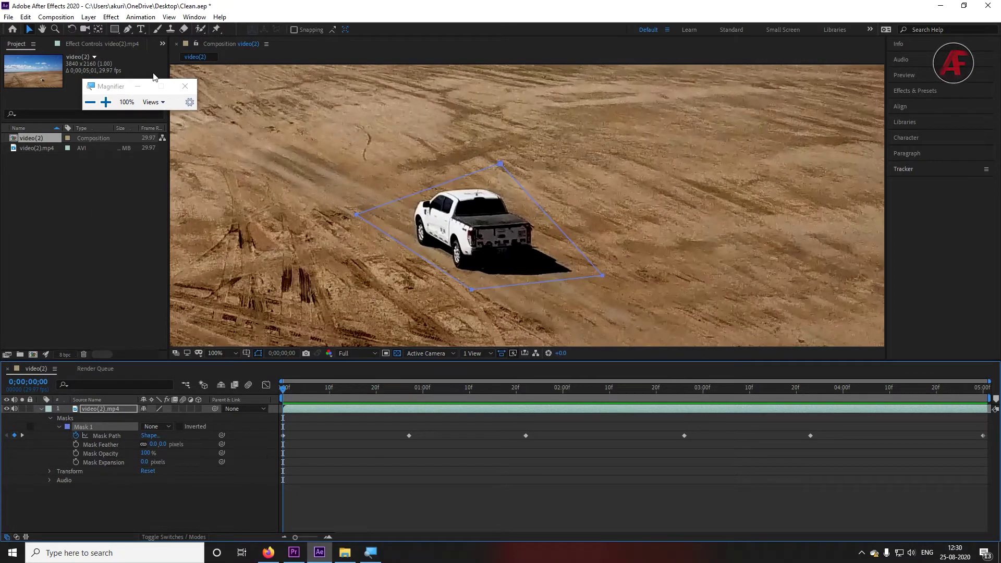
Step: Show the Content-Aware Fill panel from the Window menu beside the composition
{"action": "left_click", "coordinate": [106, 101]}
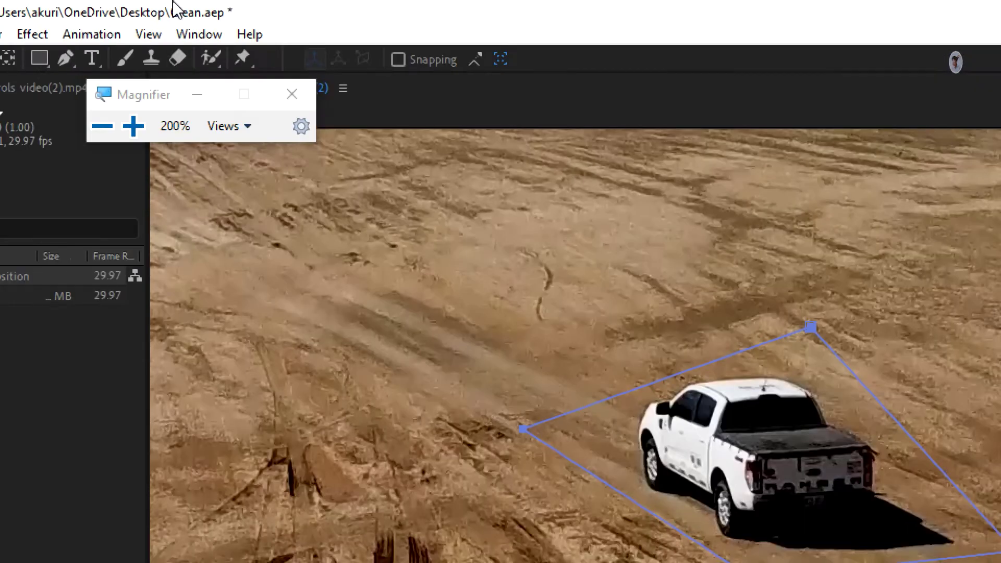
{"action": "left_click", "coordinate": [198, 34]}
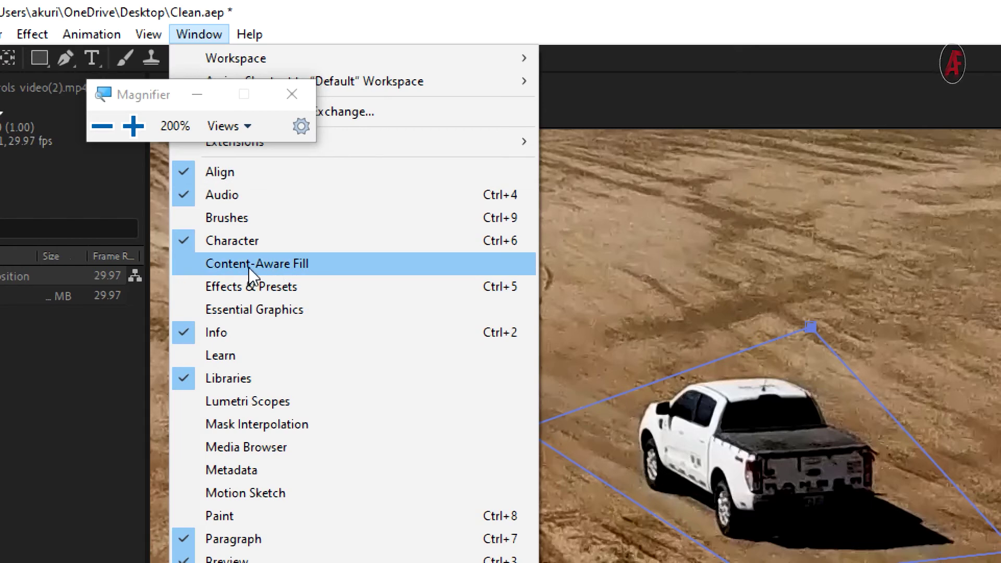
{"action": "left_click", "coordinate": [268, 262]}
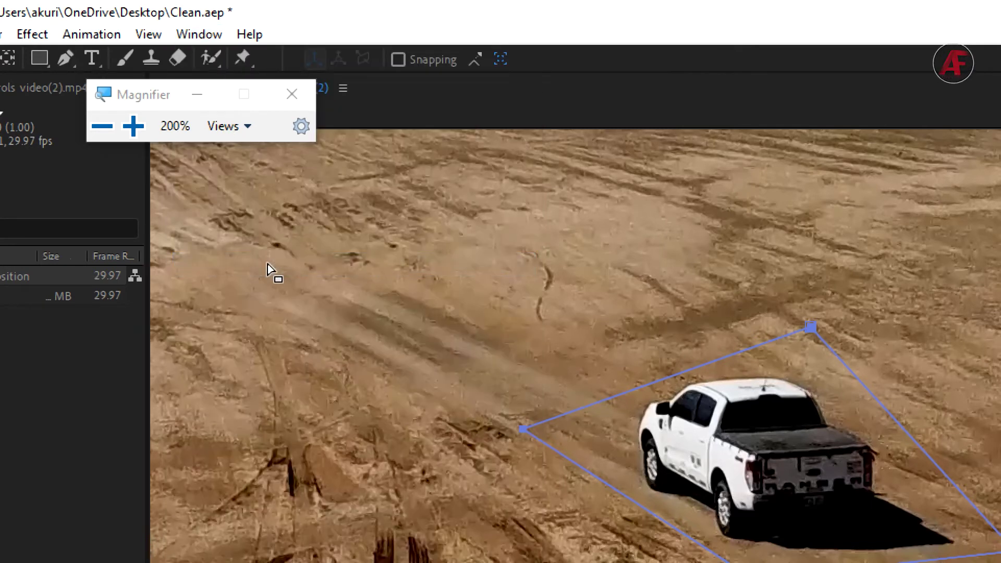
{"action": "key", "text": "super+minus"}
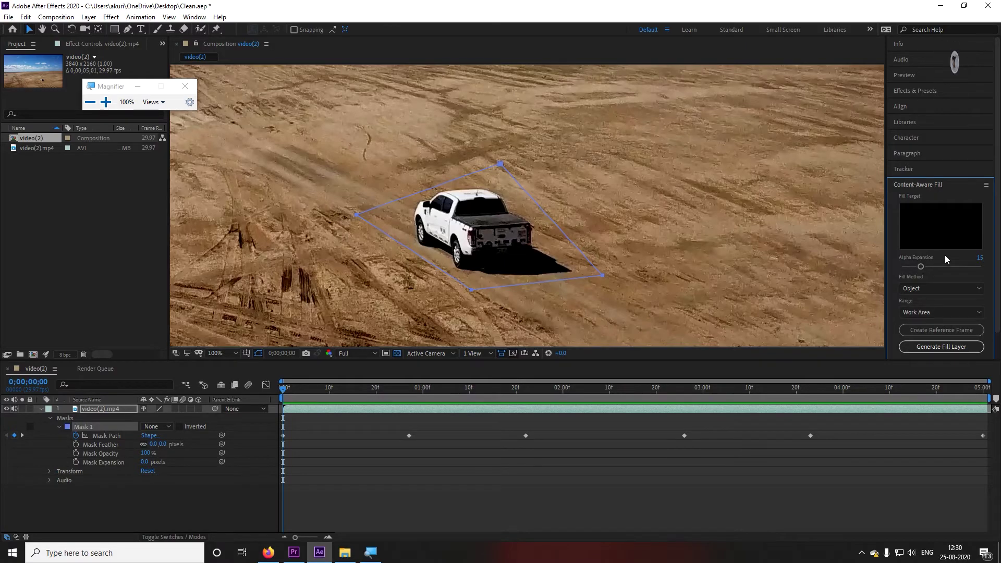
{"action": "key", "text": "super+plus"}
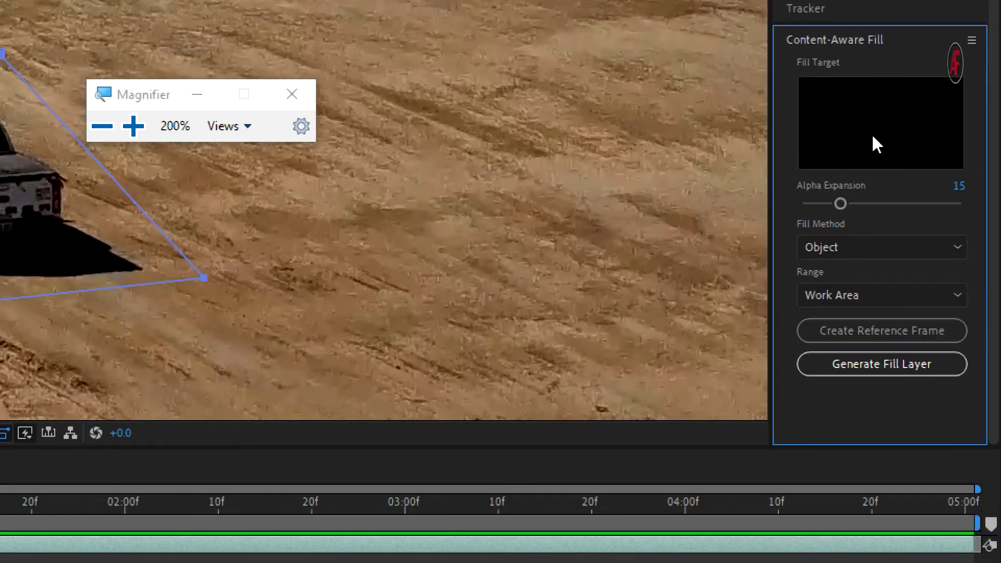
{"action": "key", "text": "super+minus"}
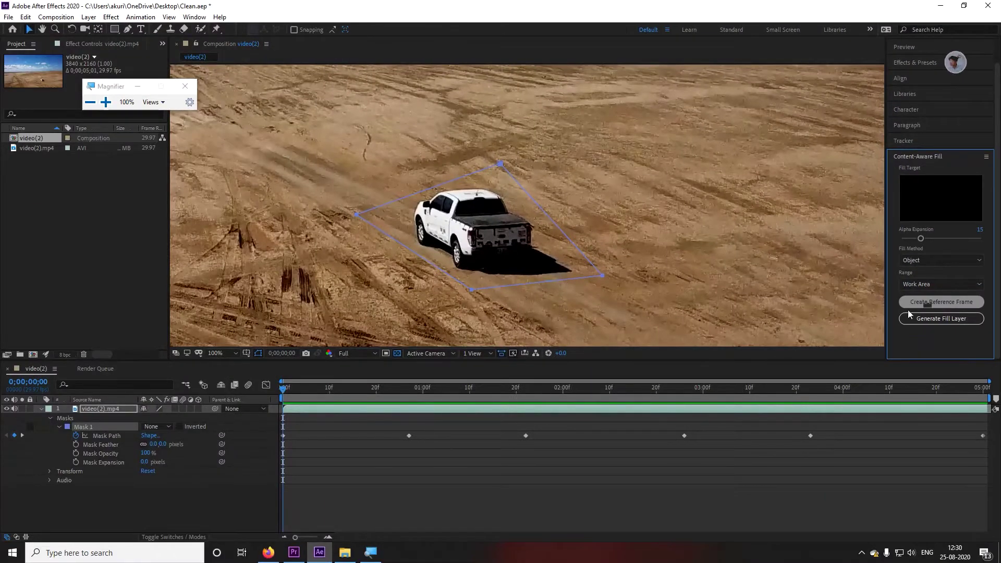
Step: Switch Mask 1's mode from None to Subtract and fit the whole frame in the viewer
{"action": "left_click", "coordinate": [152, 427]}
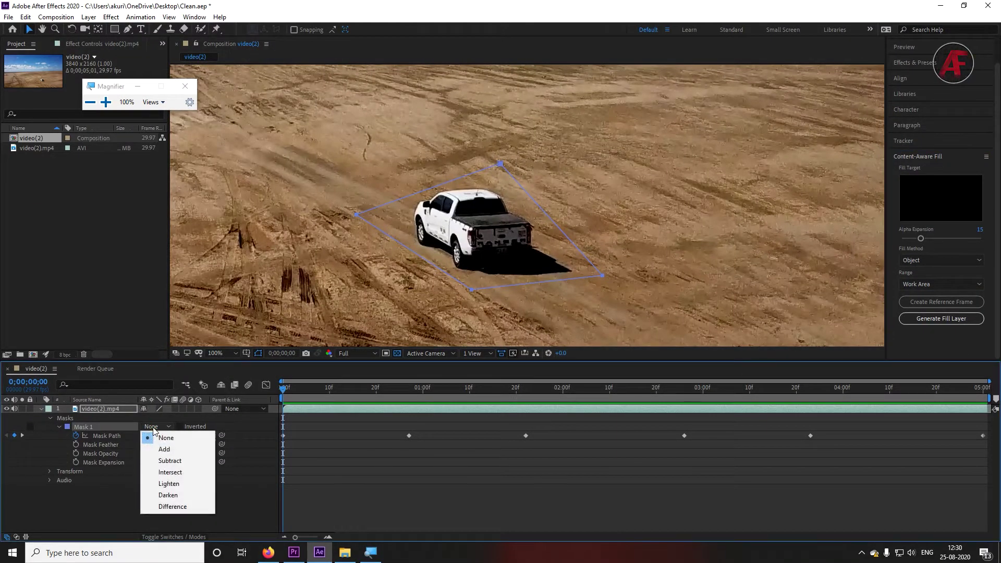
{"action": "key", "text": "super+plus"}
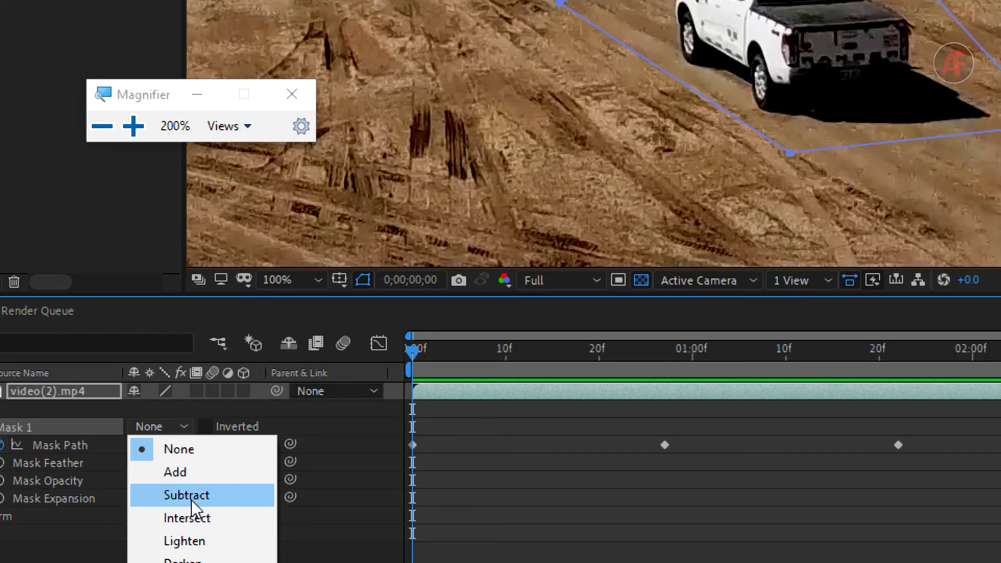
{"action": "left_click", "coordinate": [191, 498]}
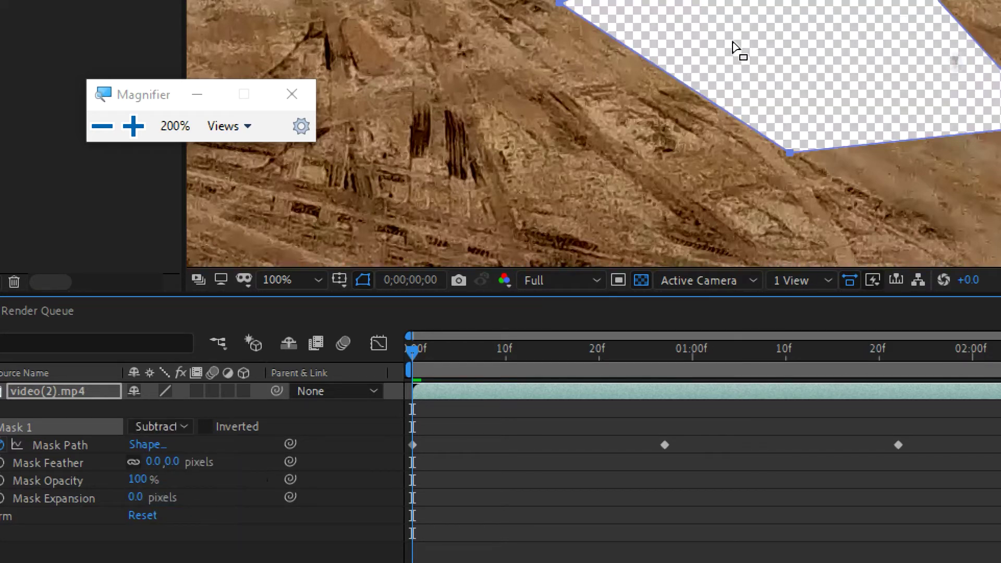
{"action": "key", "text": "super+minus"}
{"action": "key", "text": "shift+slash"}
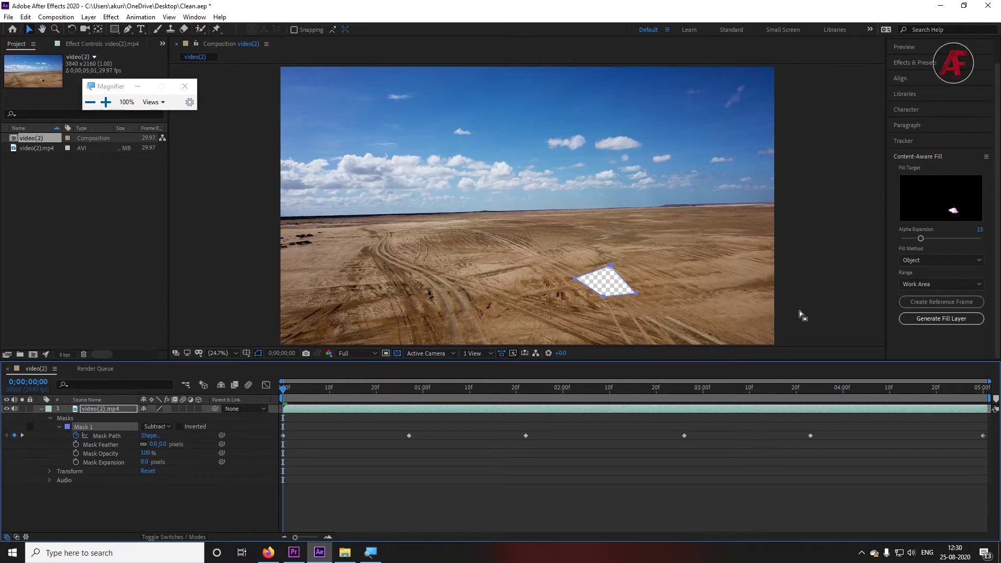
Step: Generate a Content-Aware Fill layer using Alpha Expansion 15, Object method and Work Area range
{"action": "left_click", "coordinate": [41, 409]}
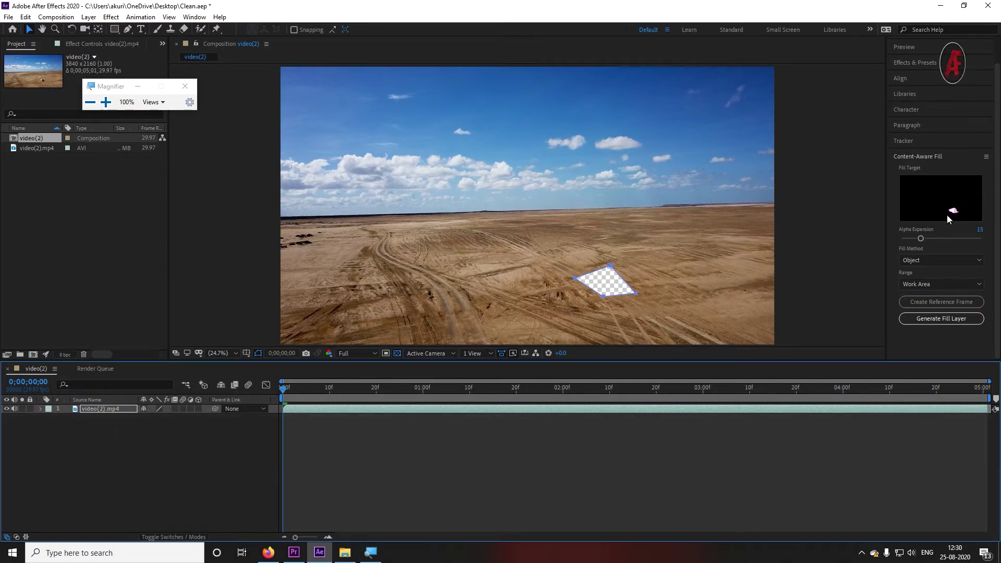
{"action": "left_click", "coordinate": [982, 231]}
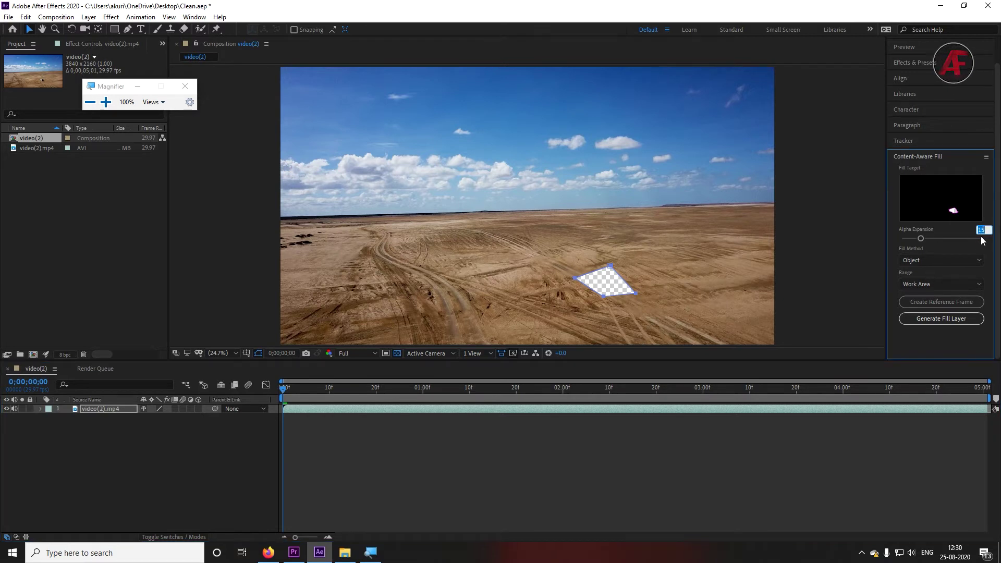
{"action": "left_click", "coordinate": [922, 284]}
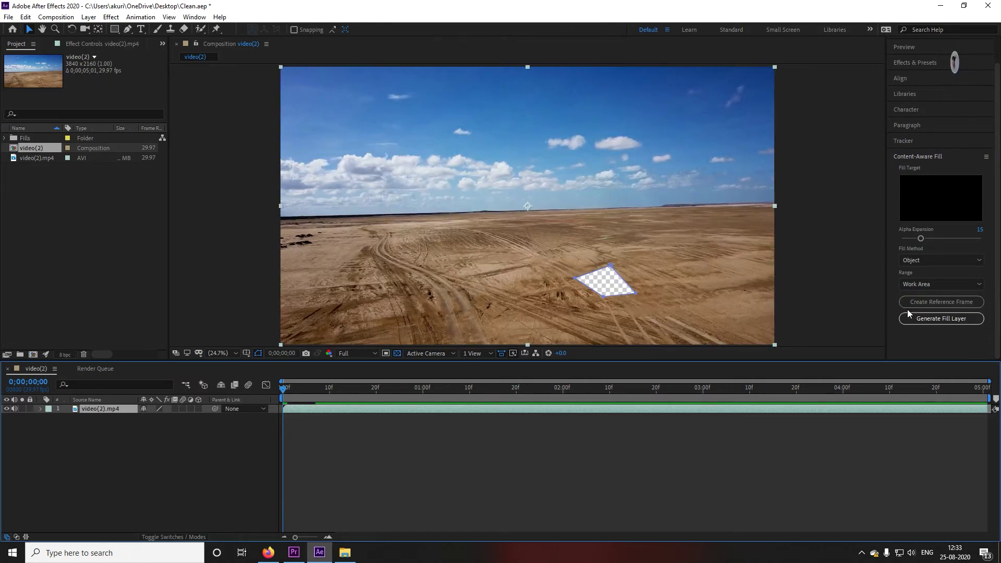
{"action": "left_click", "coordinate": [962, 320]}
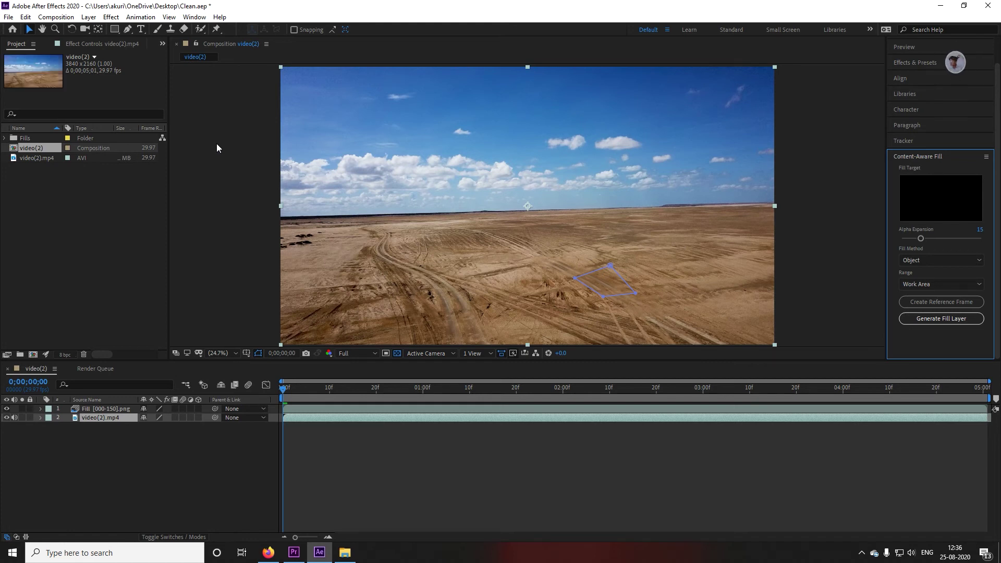
{"action": "key", "text": "space"}
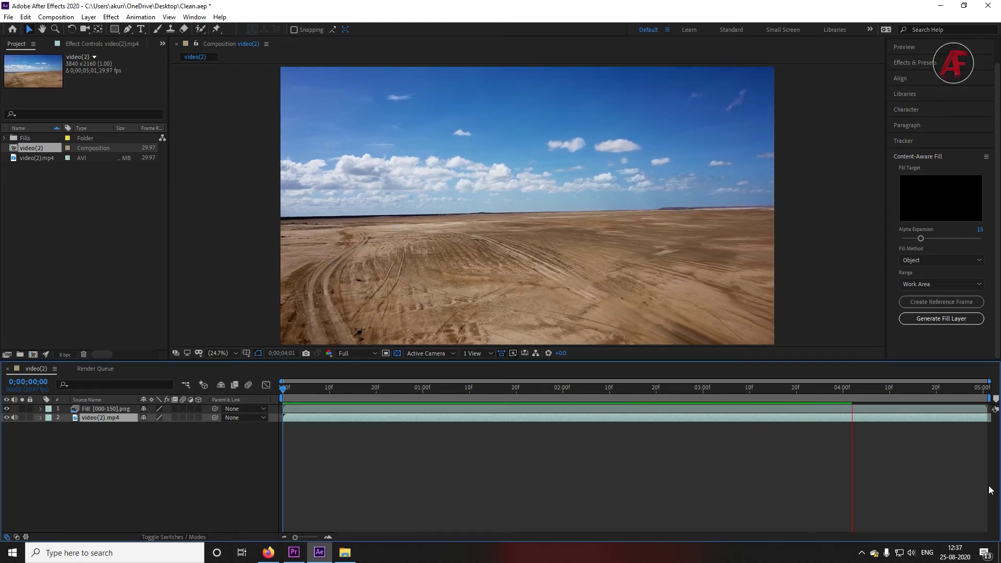